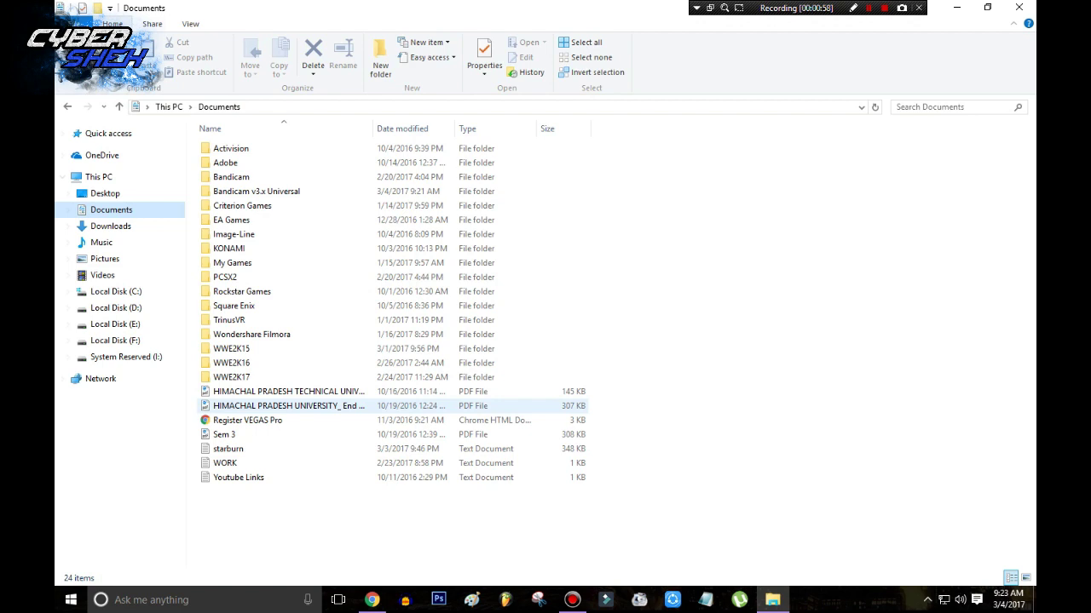
Open the WWE2K17 config file maximized in Notepad and select the 'off' after simple_lighting
double_click(231, 376)
double_click(225, 149)
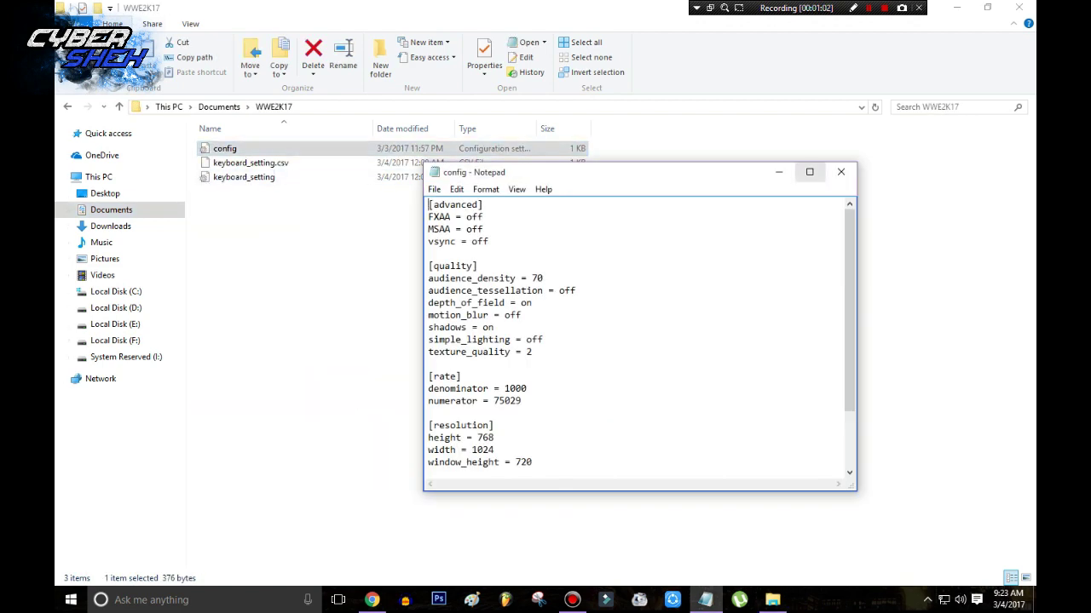
click(809, 172)
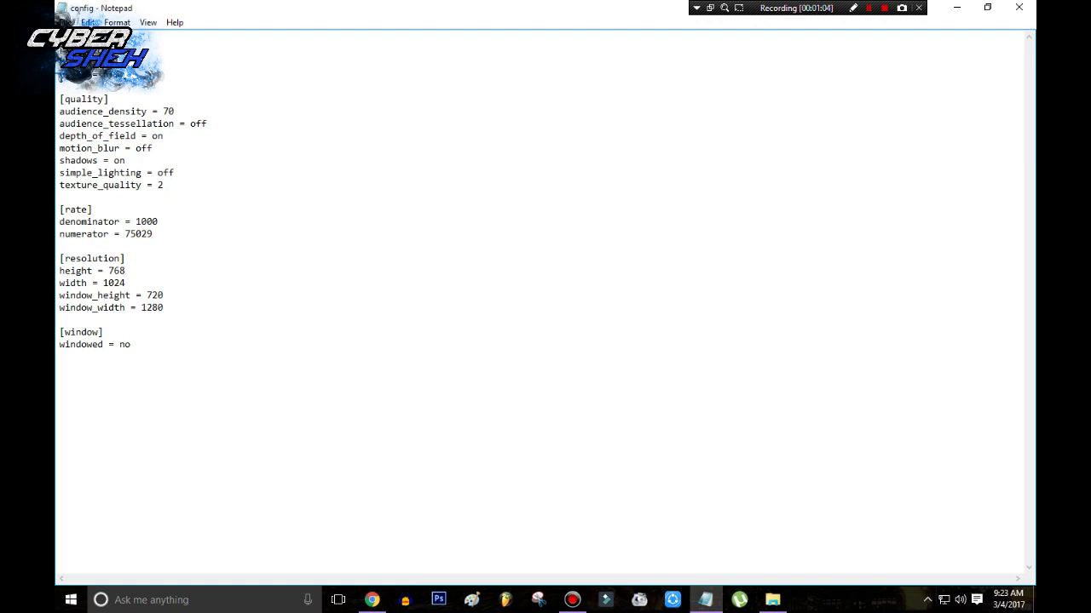
drag(190, 123, 207, 123)
drag(158, 173, 174, 173)
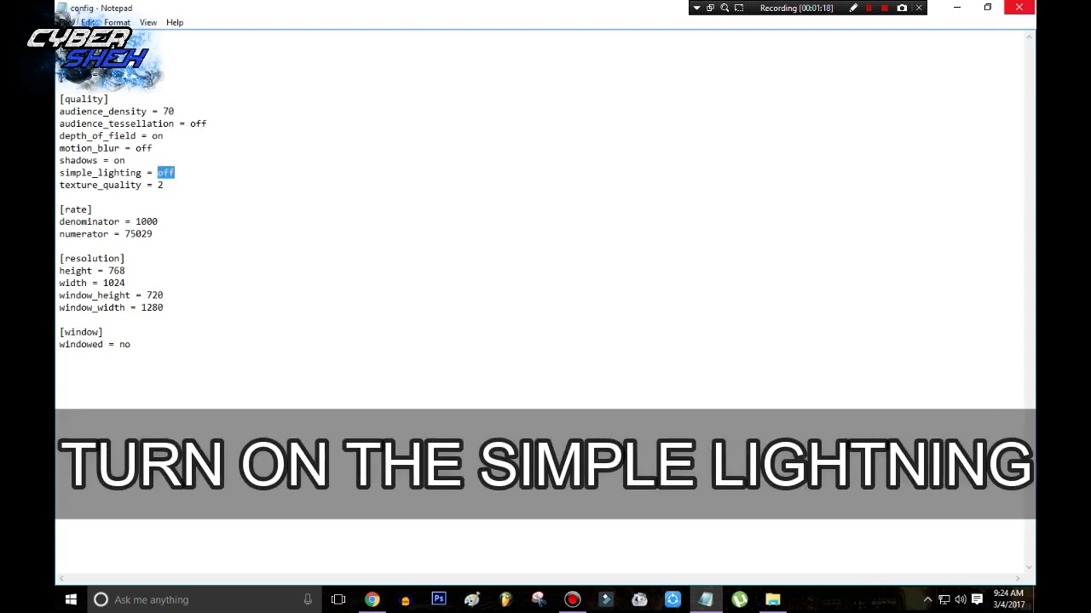
Close the config file, refresh the WWE2K17 folder four times, then close the folder window
click(1019, 8)
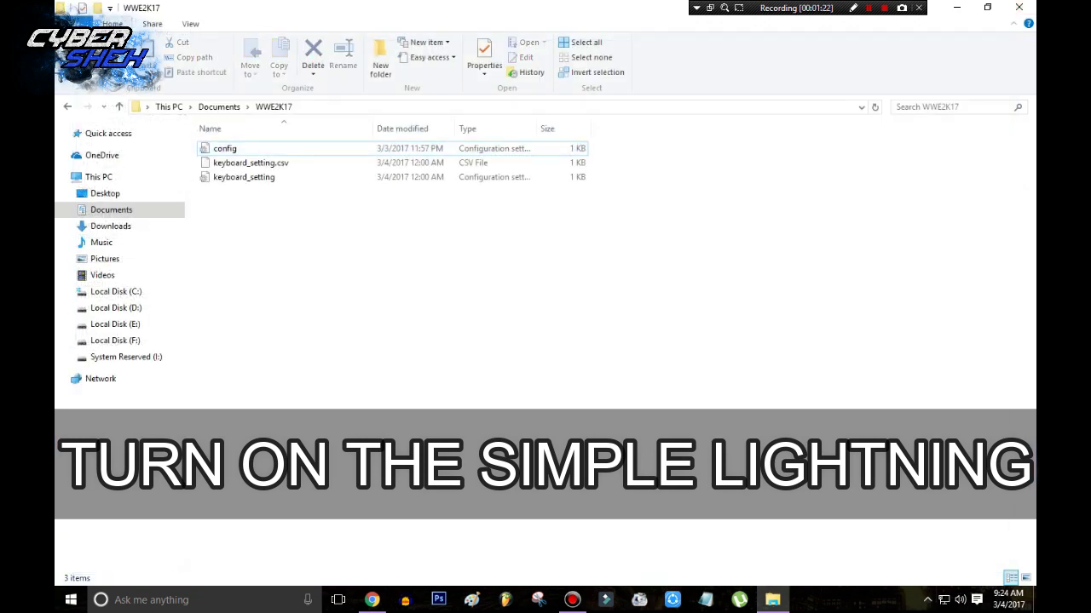
right_click(465, 333)
click(495, 384)
right_click(430, 269)
click(464, 324)
right_click(316, 239)
click(357, 294)
right_click(290, 246)
click(341, 302)
key(alt+F4)
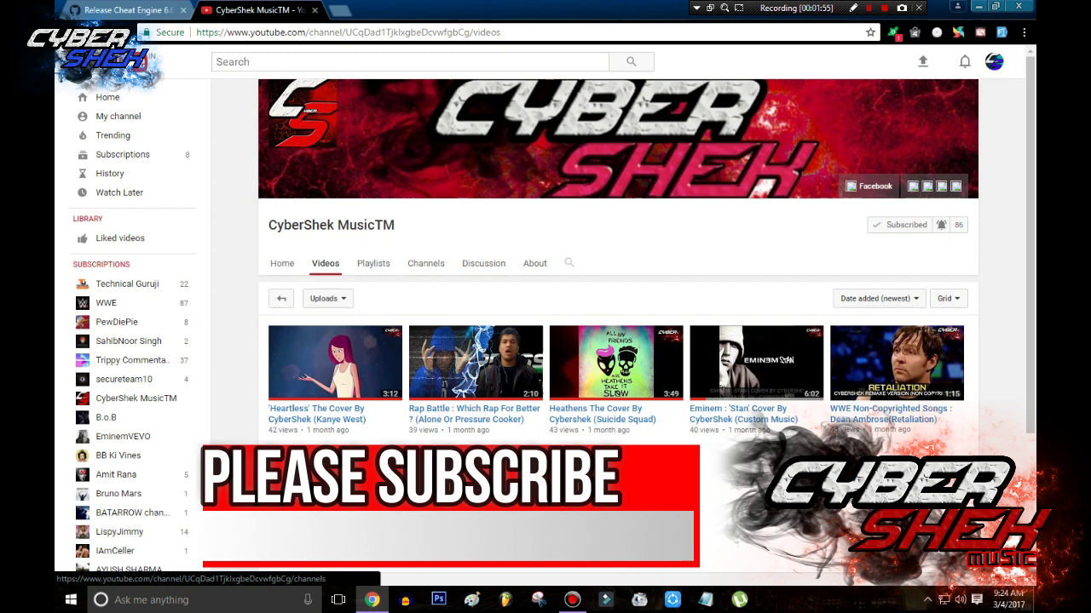
drag(394, 224, 267, 225)
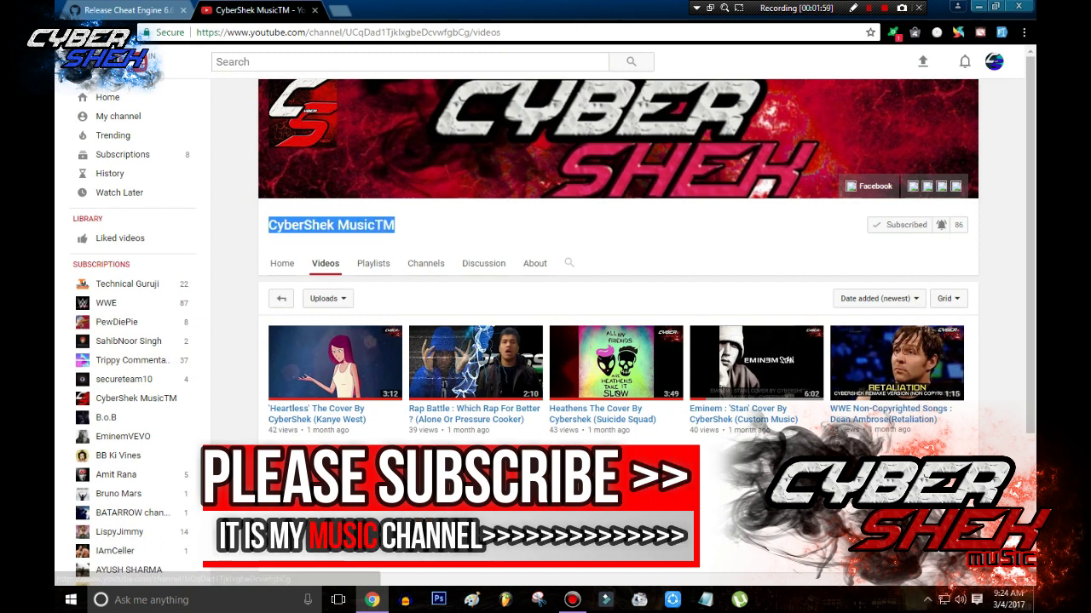
click(268, 225)
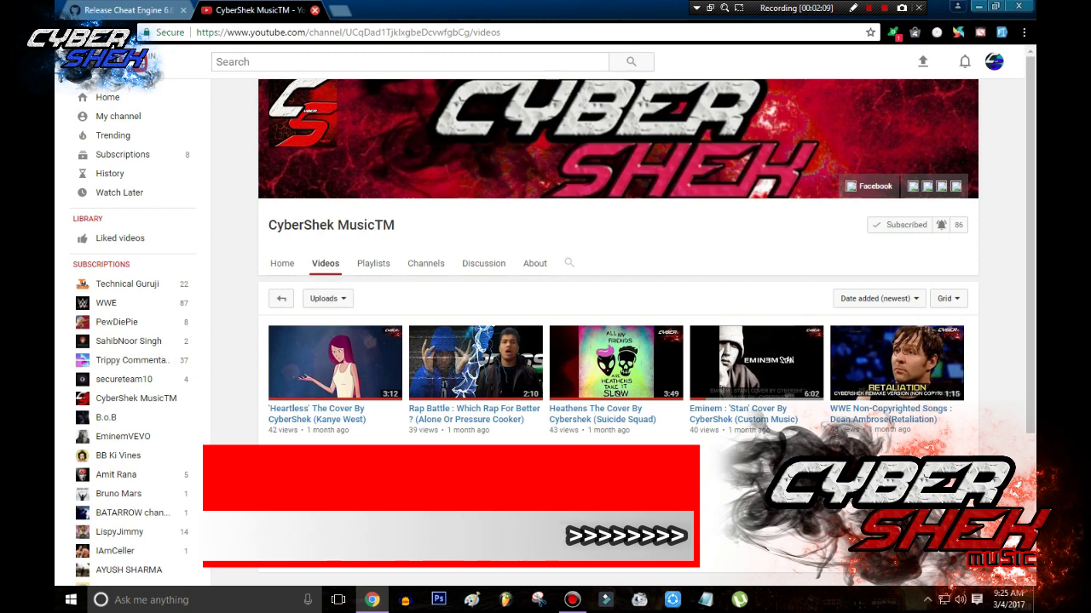
Close the YouTube tab, download CheatEngine66.exe from the GitHub release, and show all downloads
click(314, 9)
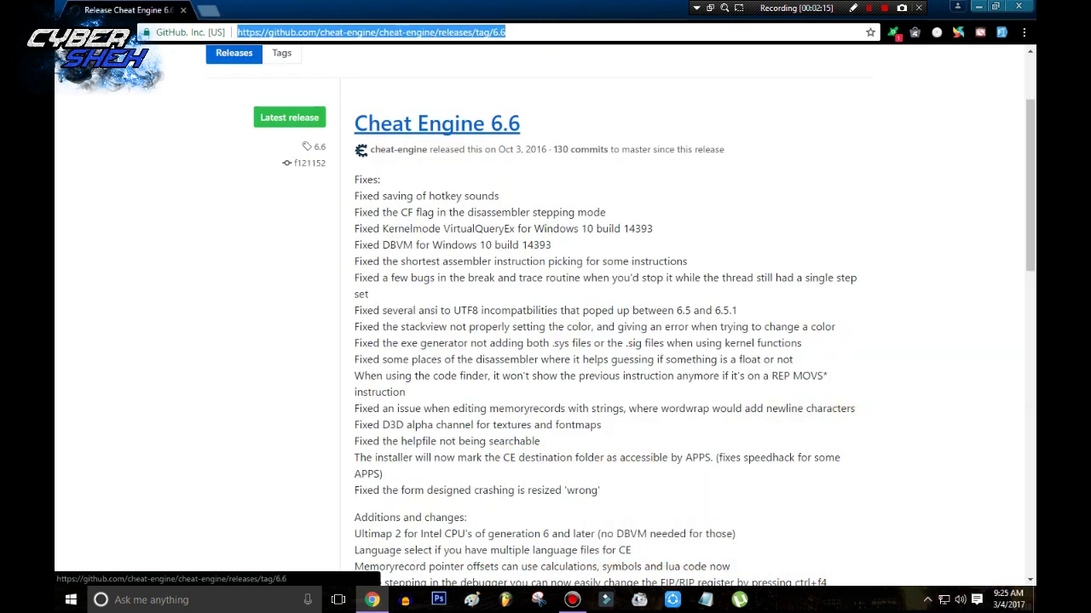
scroll(436, 124, down, 8)
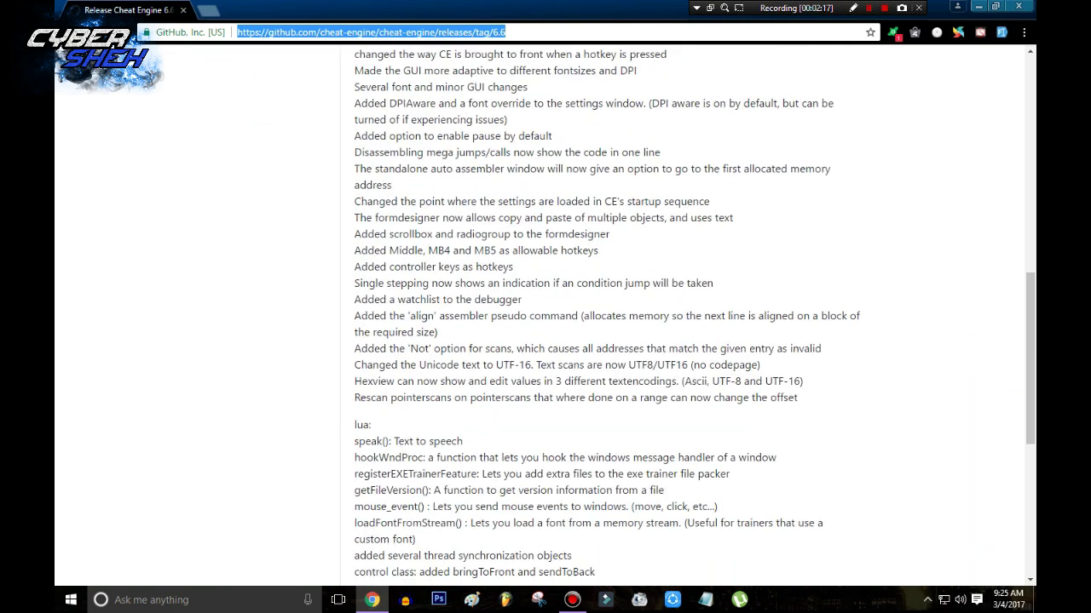
scroll(596, 306, down, 3)
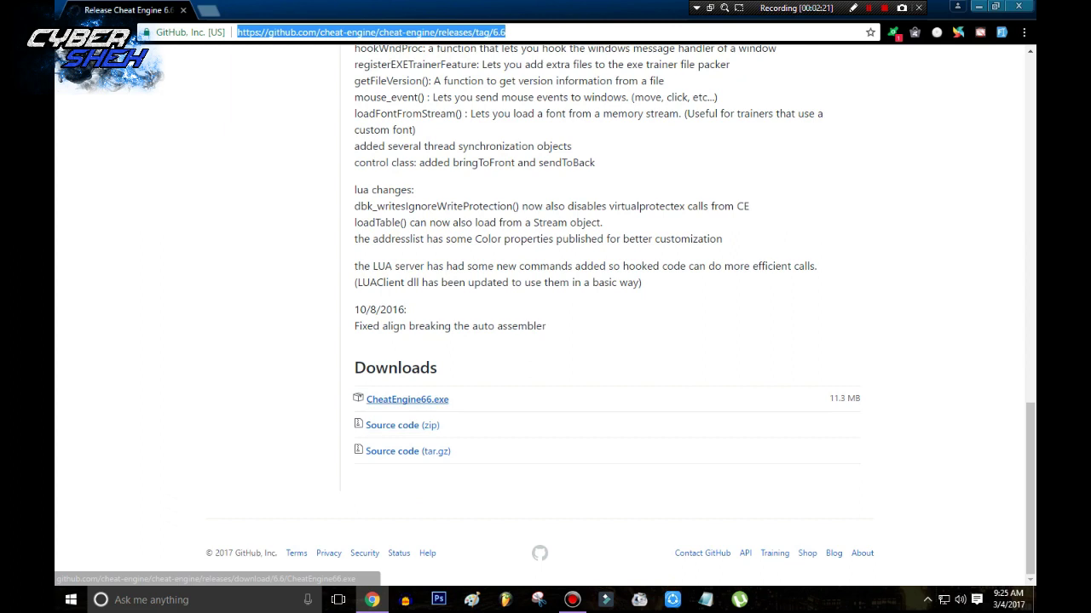
click(407, 398)
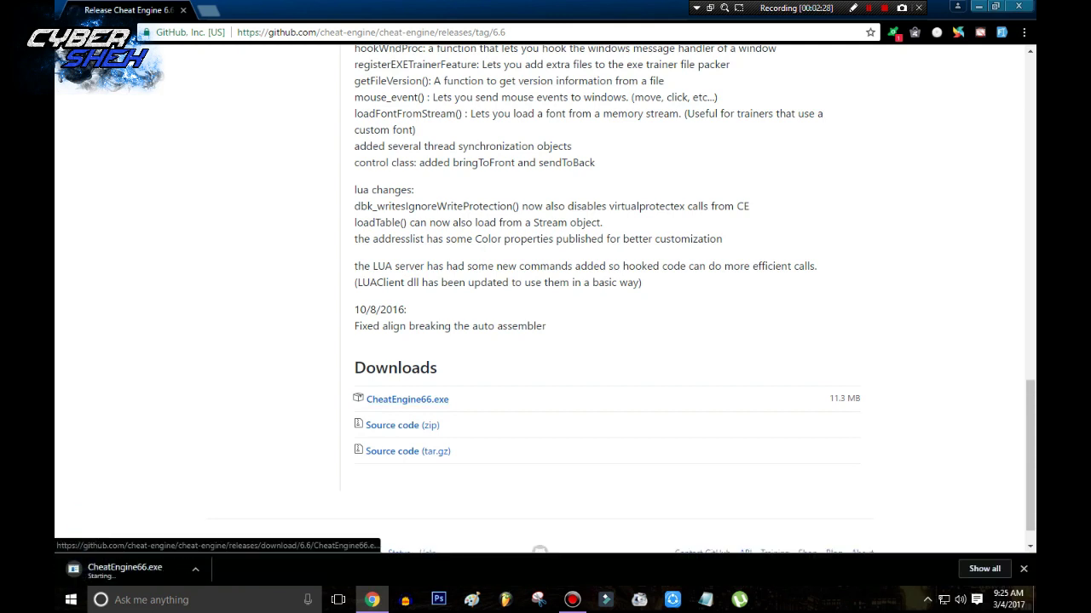
click(984, 569)
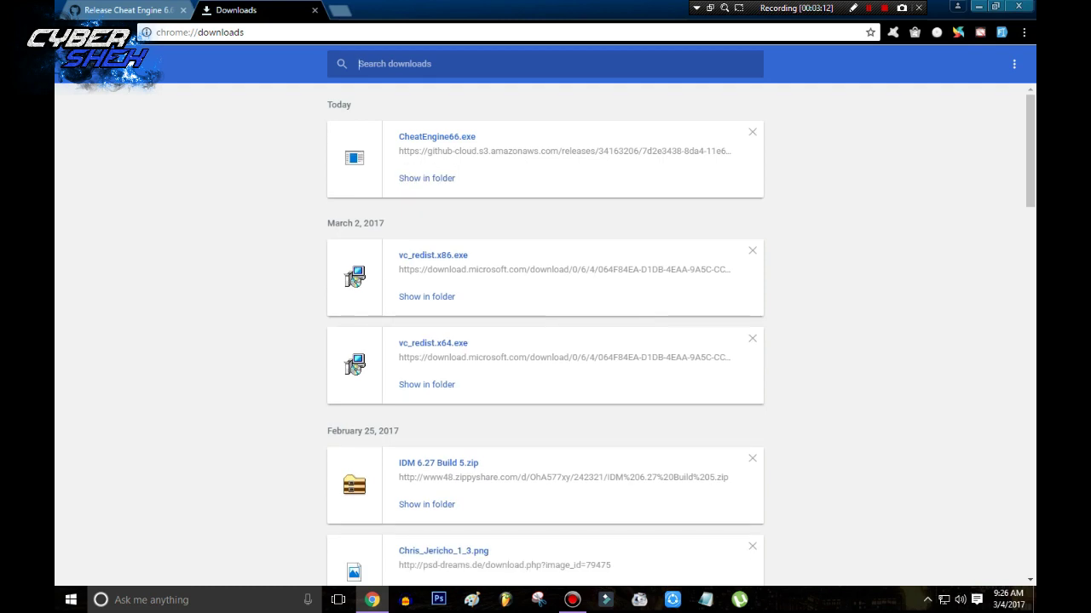
Run CheatEngine66.exe from the Downloads page, accepting the security warning
click(436, 138)
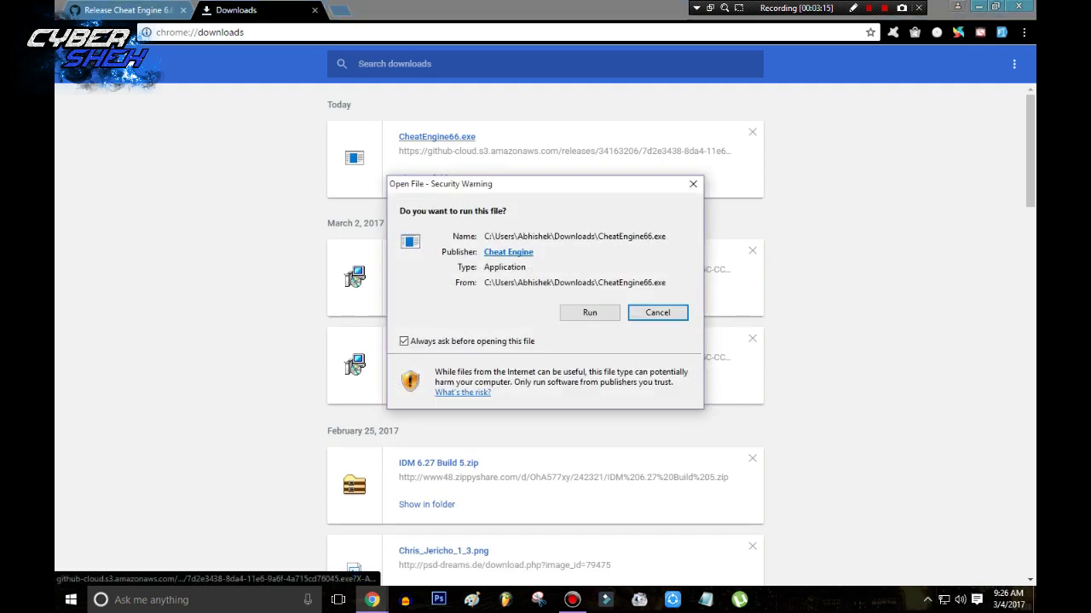
key(Return)
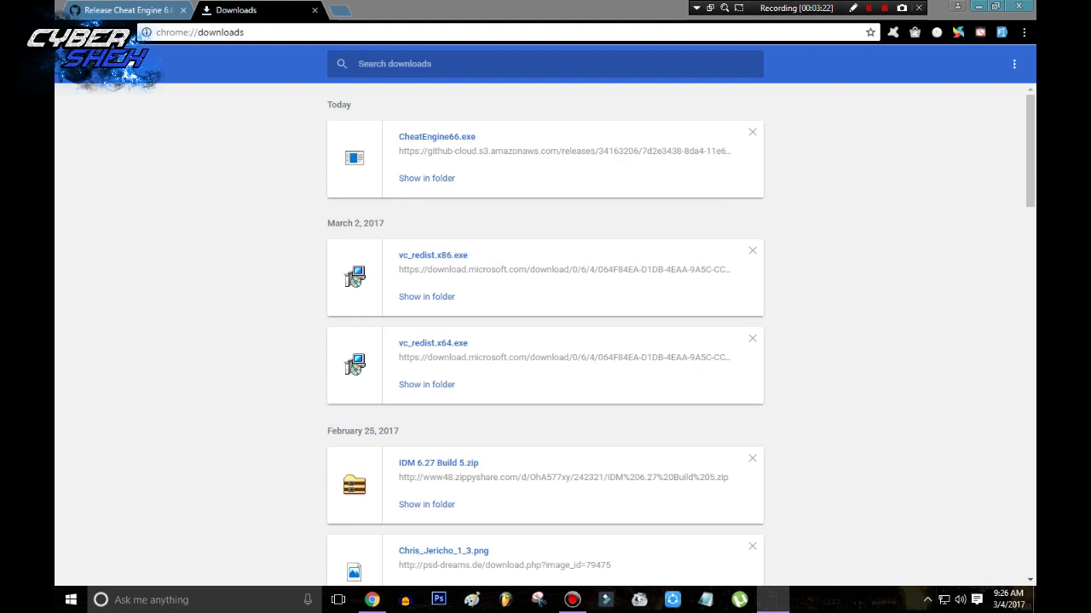
Accept the license, keep the default folders, decline the Yahoo browser offer, and start installing
key(Return)
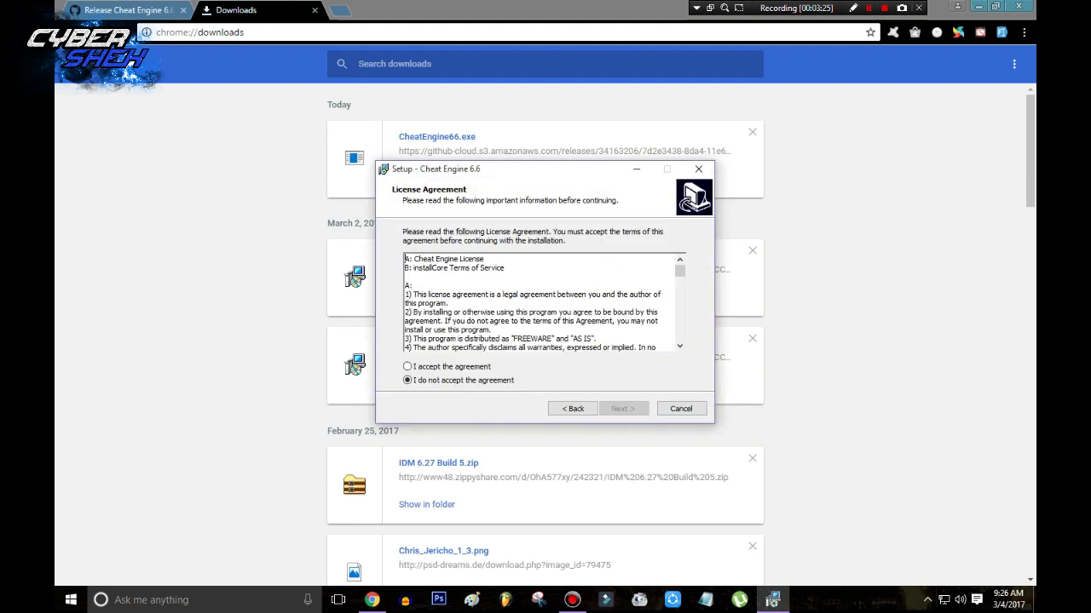
key(Up)
key(Return)
key(Return)
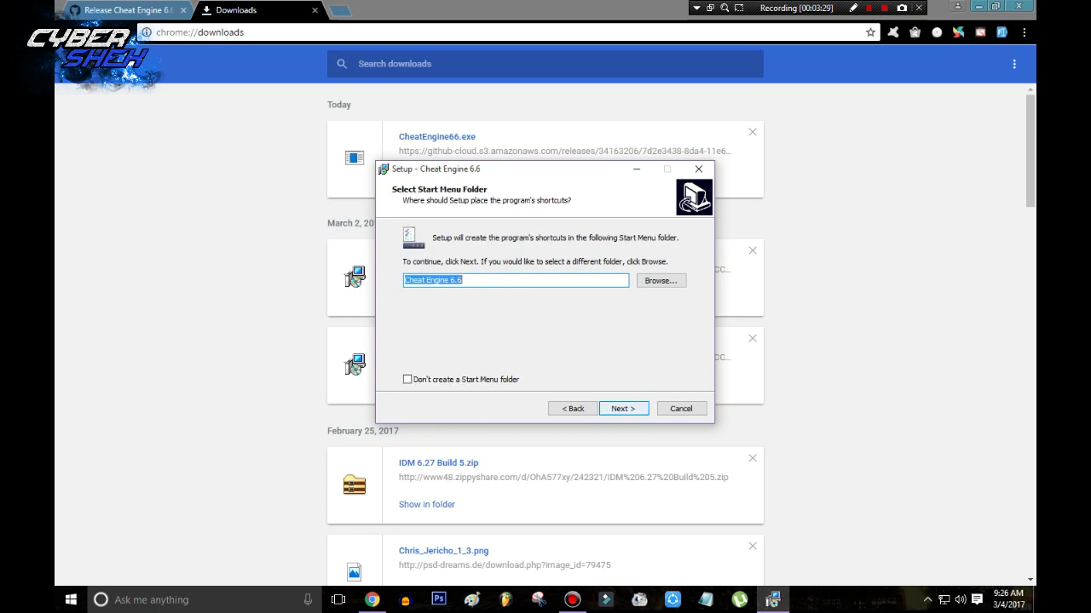
key(Return)
key(Return)
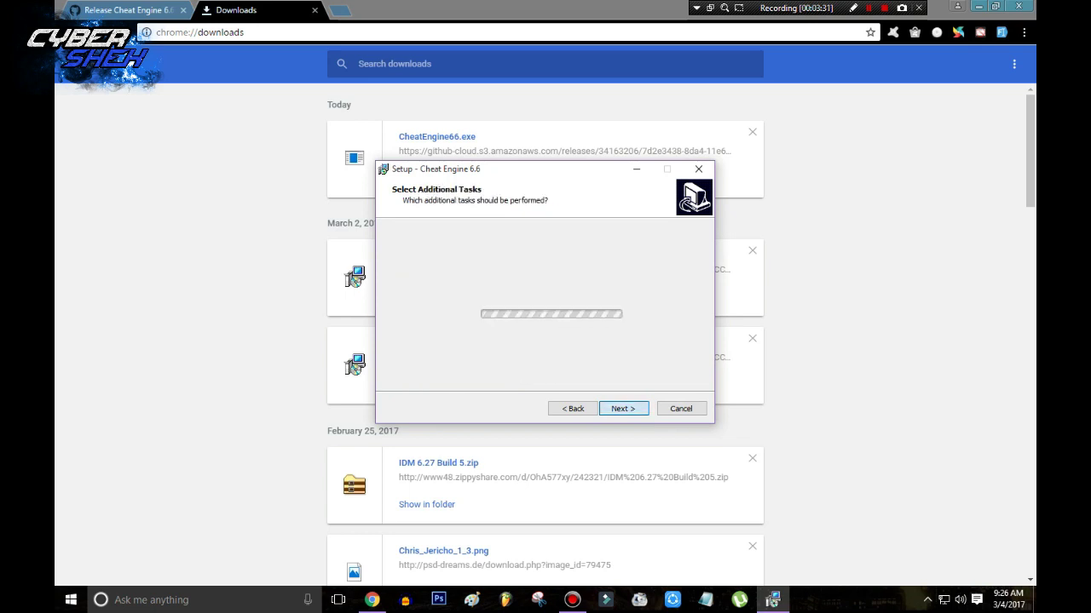
key(space)
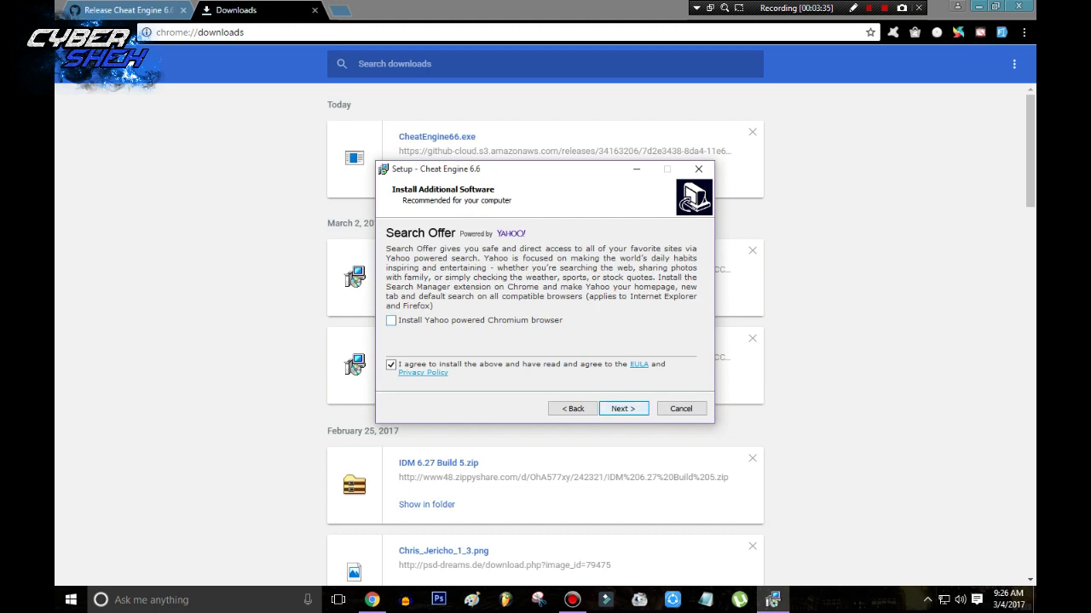
key(Return)
key(Return)
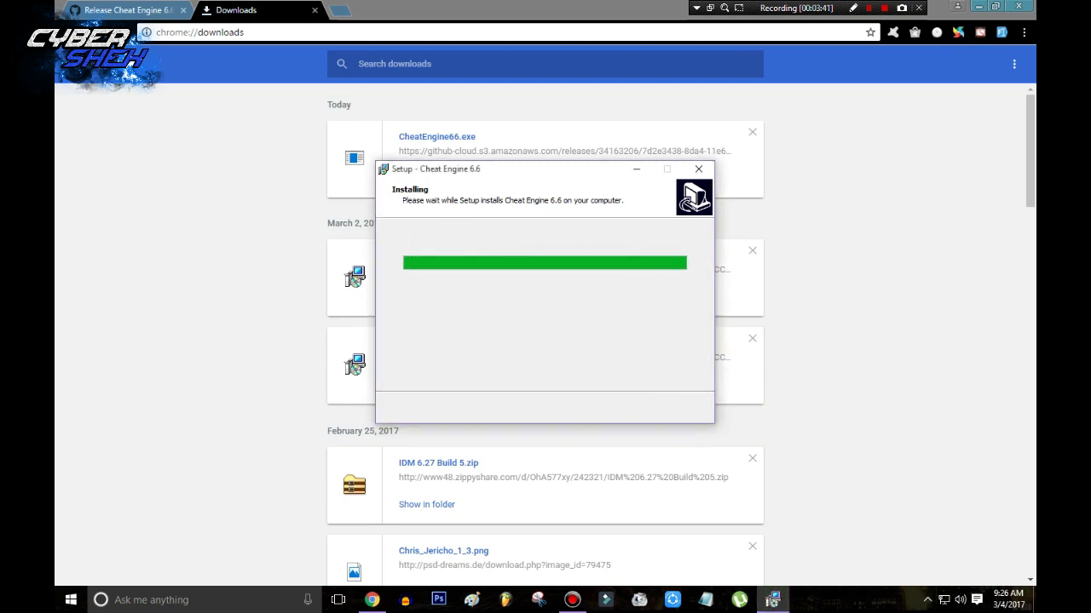
Finish the Cheat Engine 6.6 setup with Launch Cheat Engine unticked
scroll(544, 314, down, 5)
scroll(545, 314, down, 5)
key(Return)
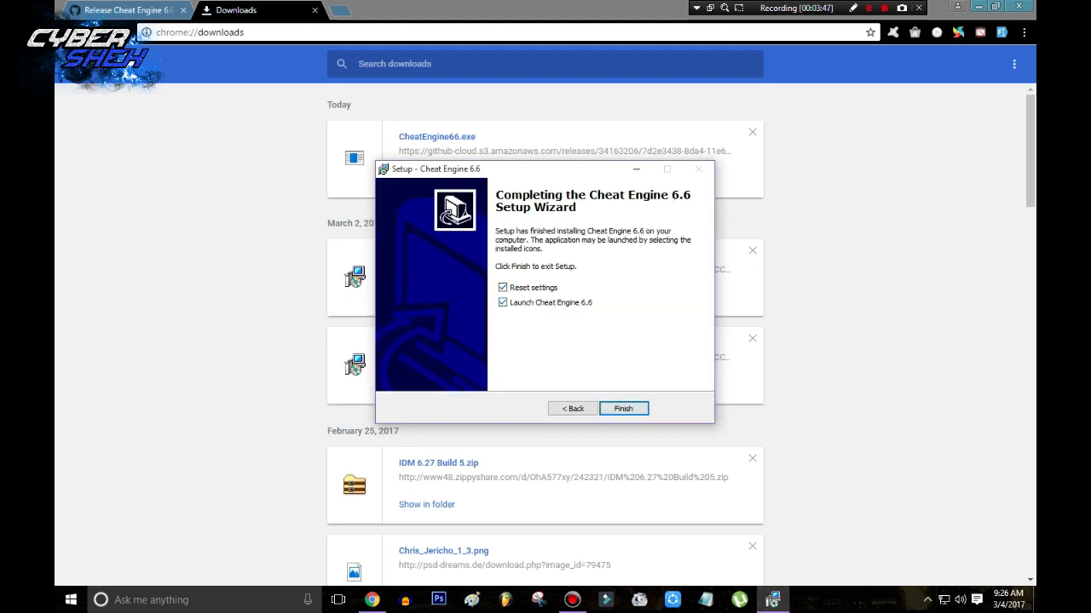
key(space)
key(Return)
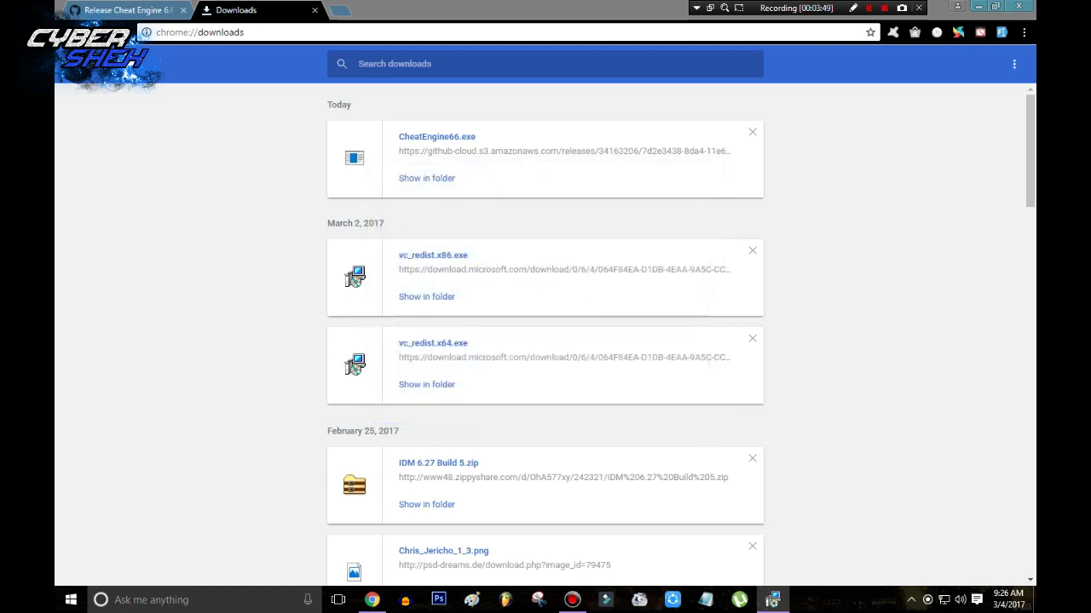
Show and refresh the desktop, then select the WWE 2K17 game shortcut
key(super+d)
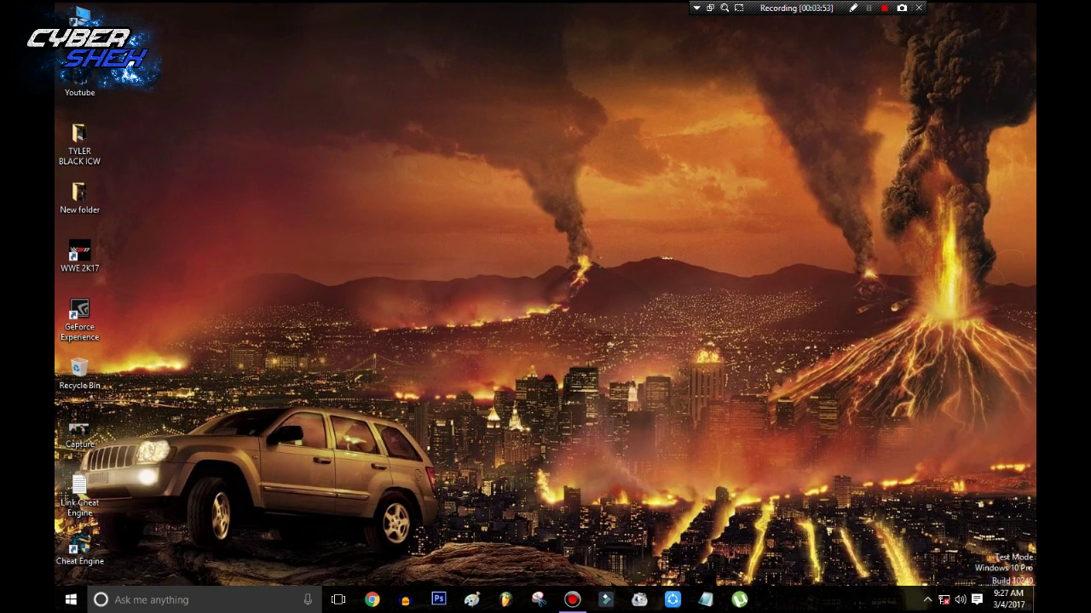
right_click(526, 89)
click(562, 127)
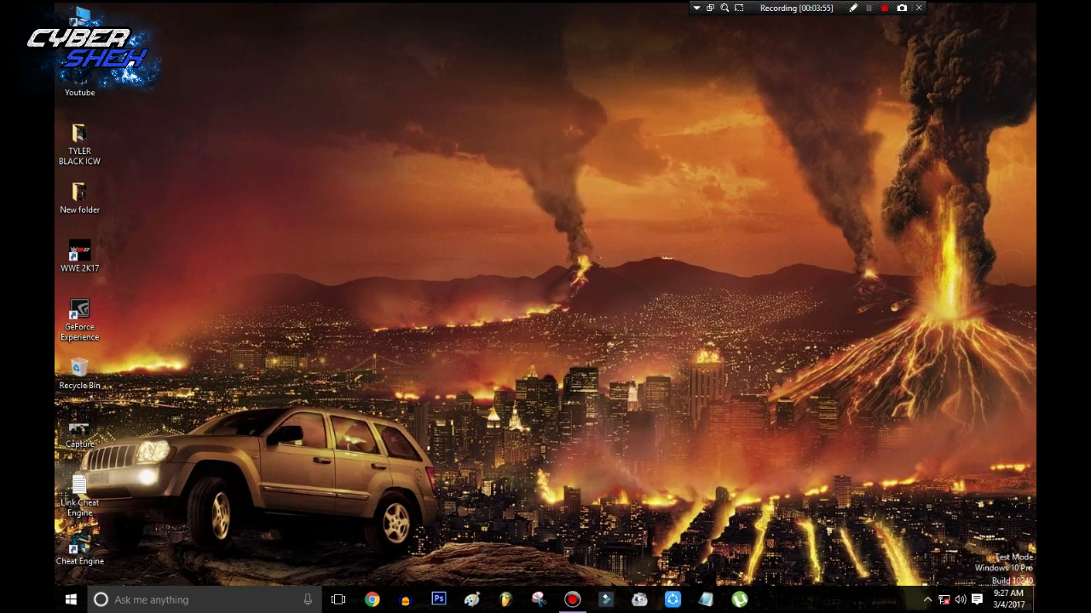
click(79, 256)
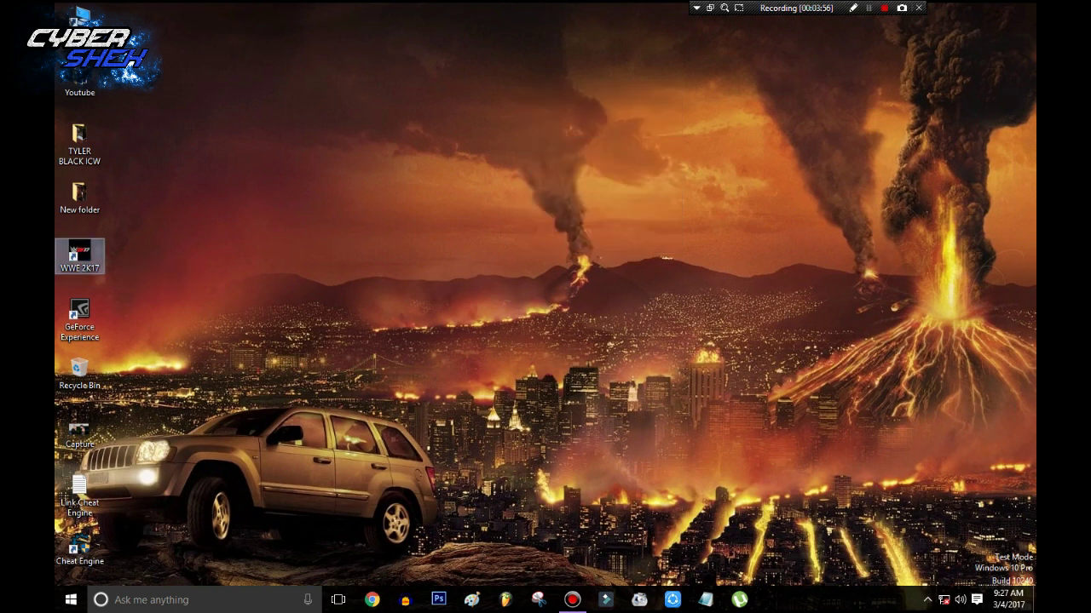